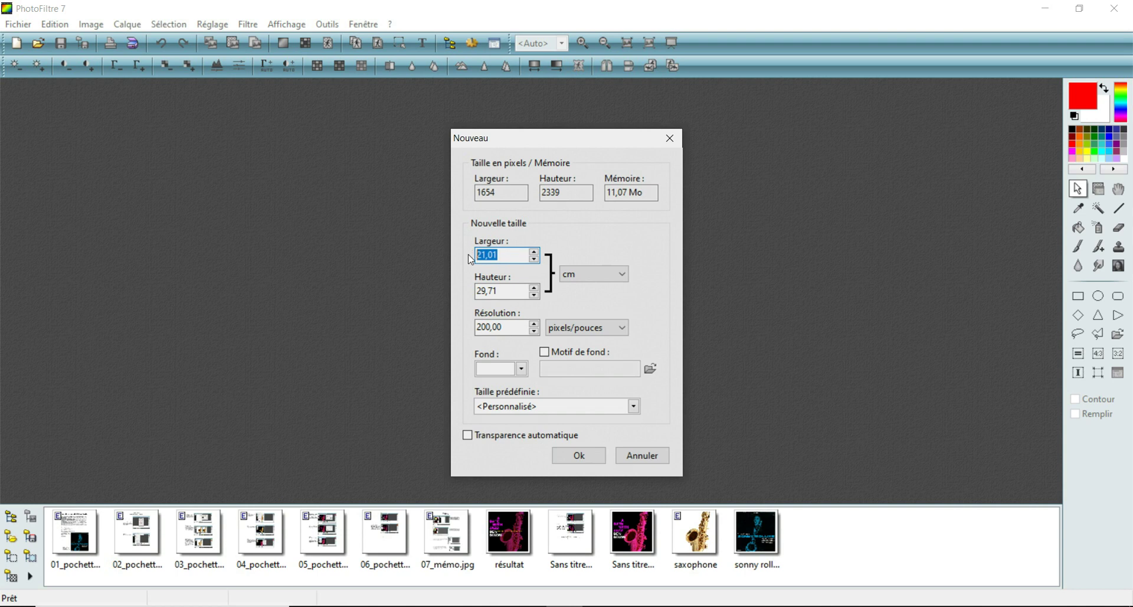
Set the new image's width and height to 20 cm each
type("20")
left_click(624, 274)
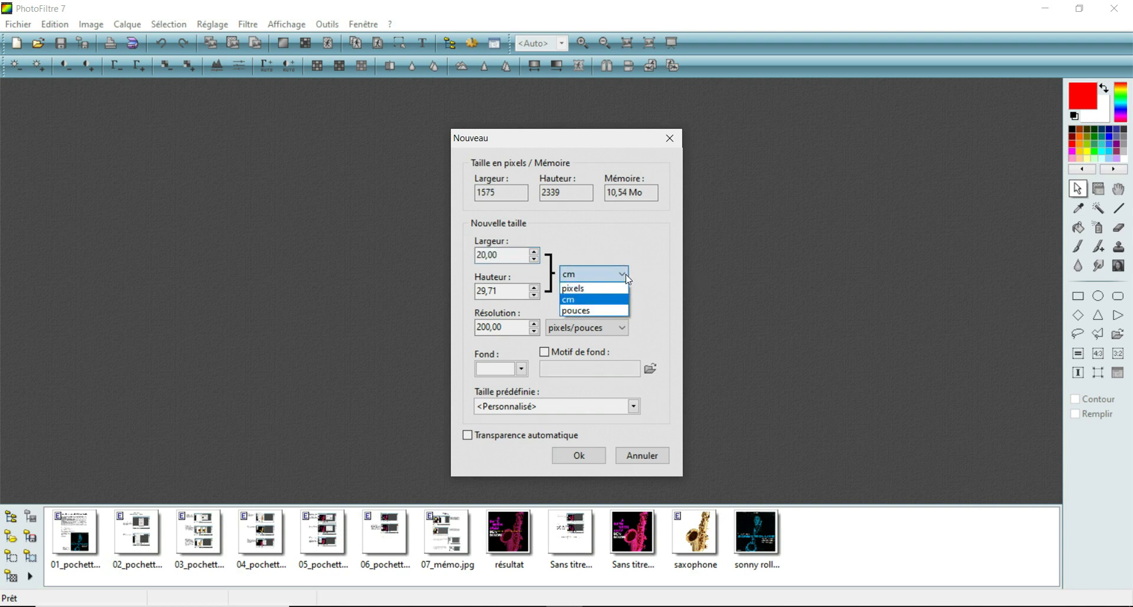
left_click(584, 301)
left_click(505, 289)
left_click_drag(505, 289, 466, 292)
type("20")
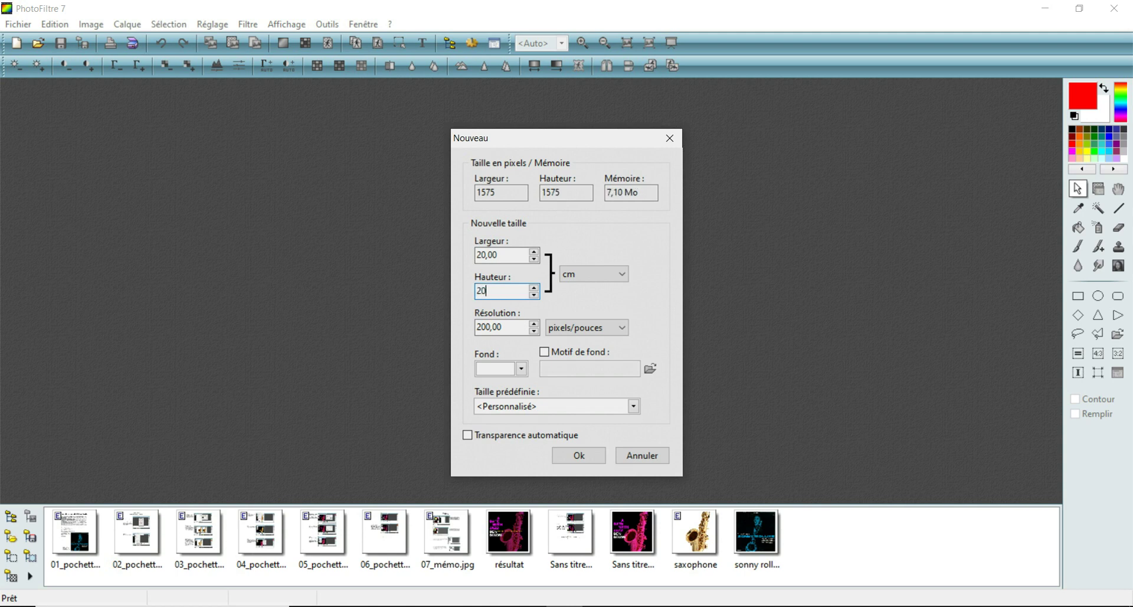
Set the new image's resolution to 200 pixels per inch with a black background and create it
left_click_drag(512, 327, 469, 328)
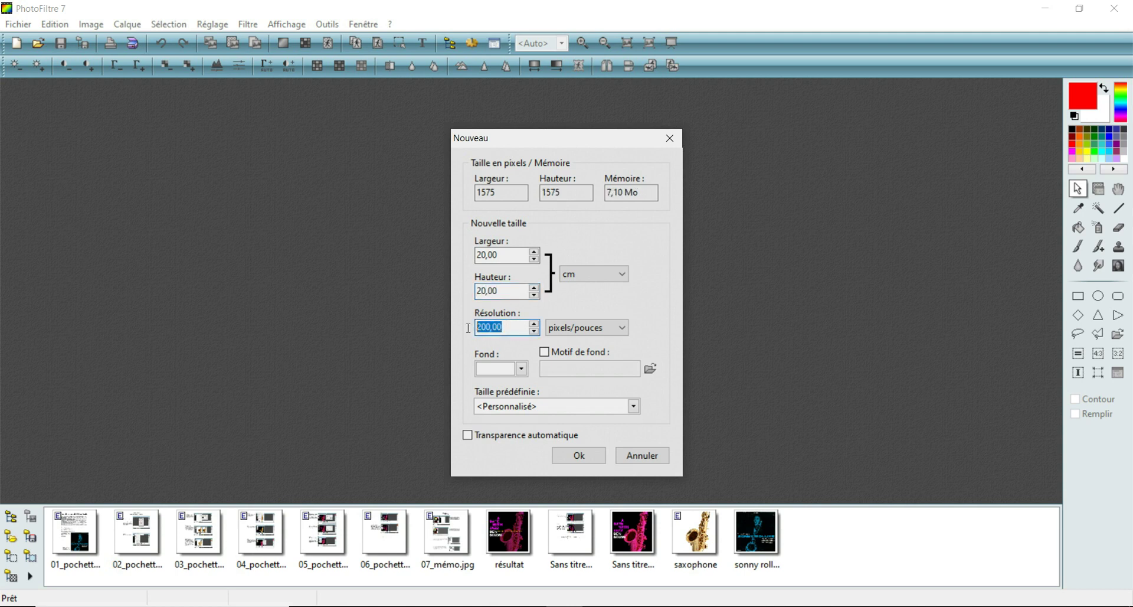
type("200")
left_click(521, 368)
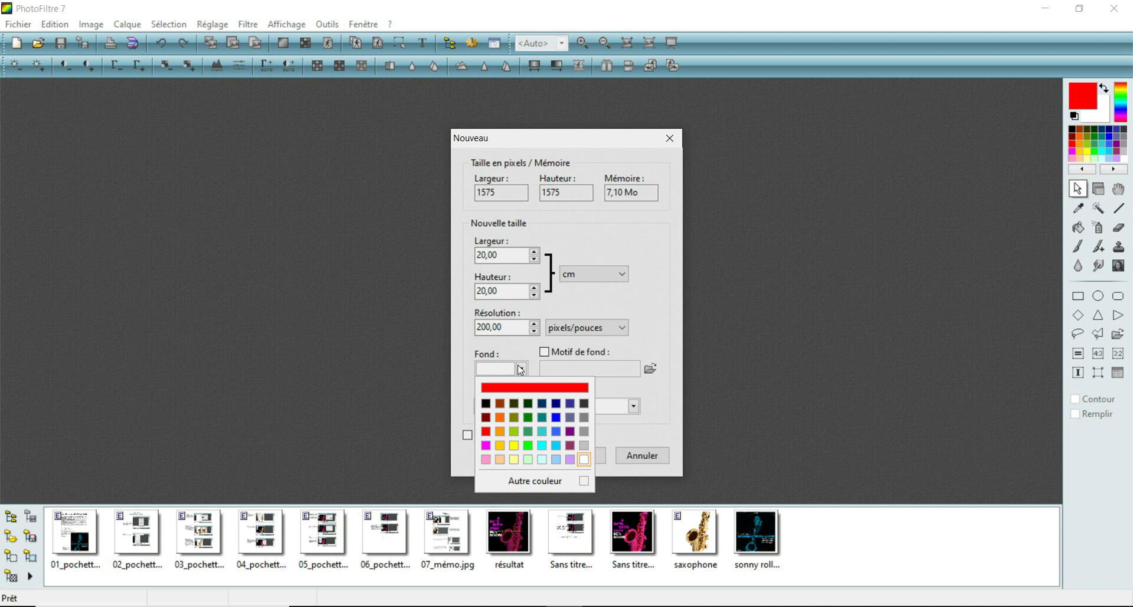
left_click(486, 404)
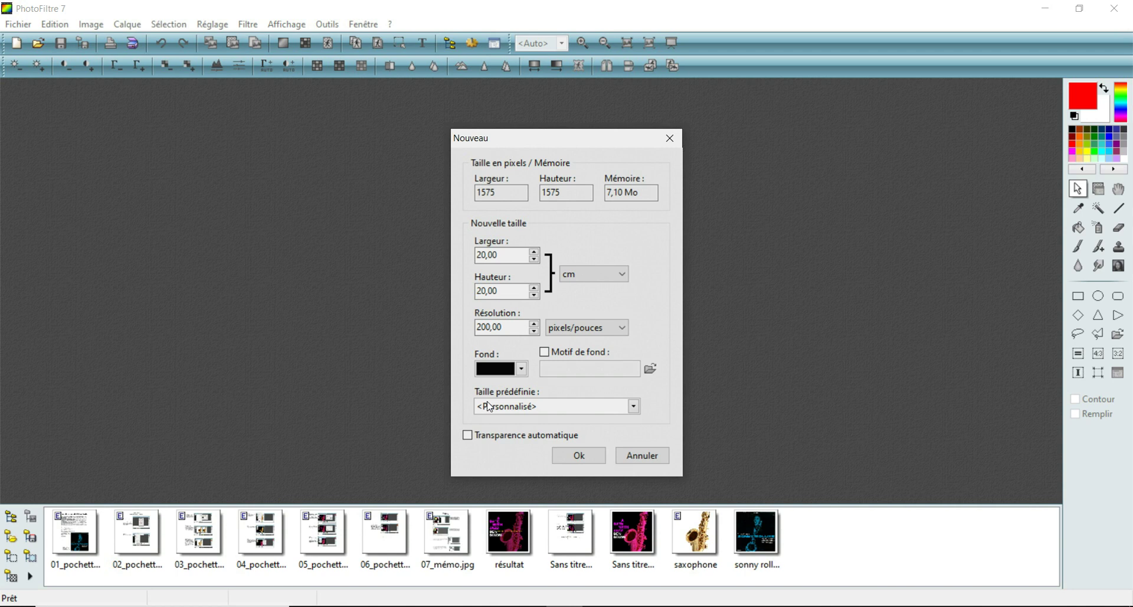
left_click(579, 455)
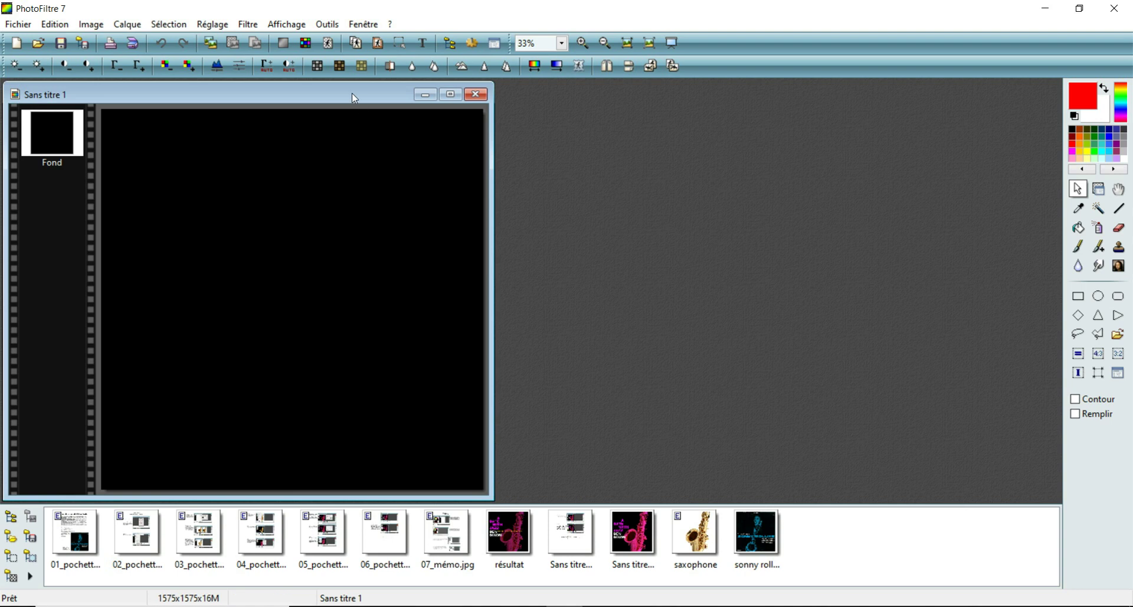
Open the saxophone image from the Sujet 1 Premières folder and place its window beside the black image
left_click(18, 24)
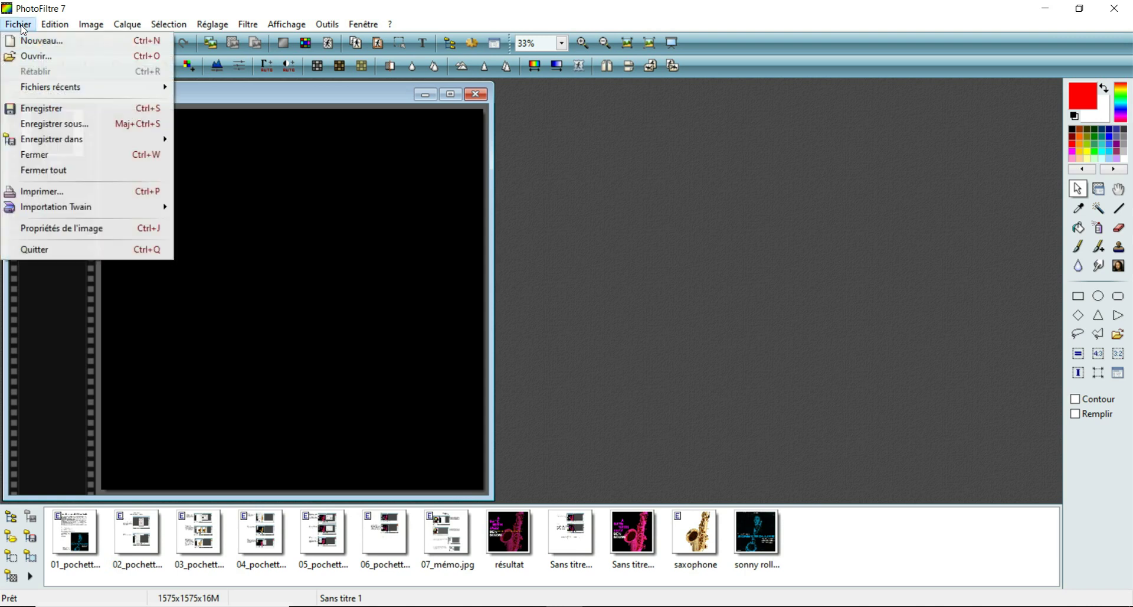
left_click(21, 55)
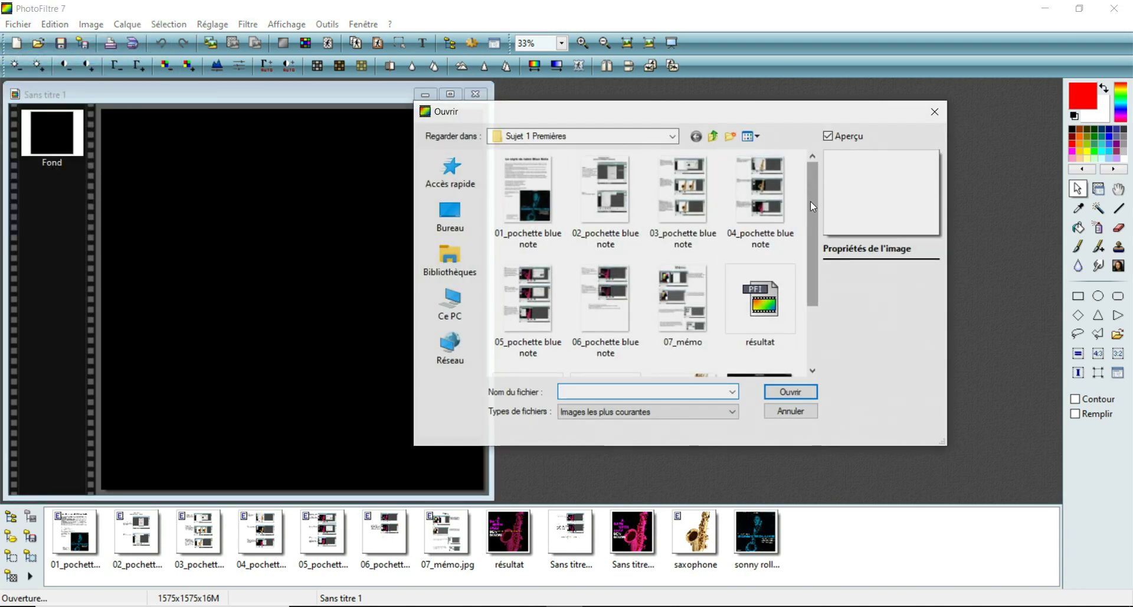
left_click_drag(809, 201, 808, 285)
left_click(683, 270)
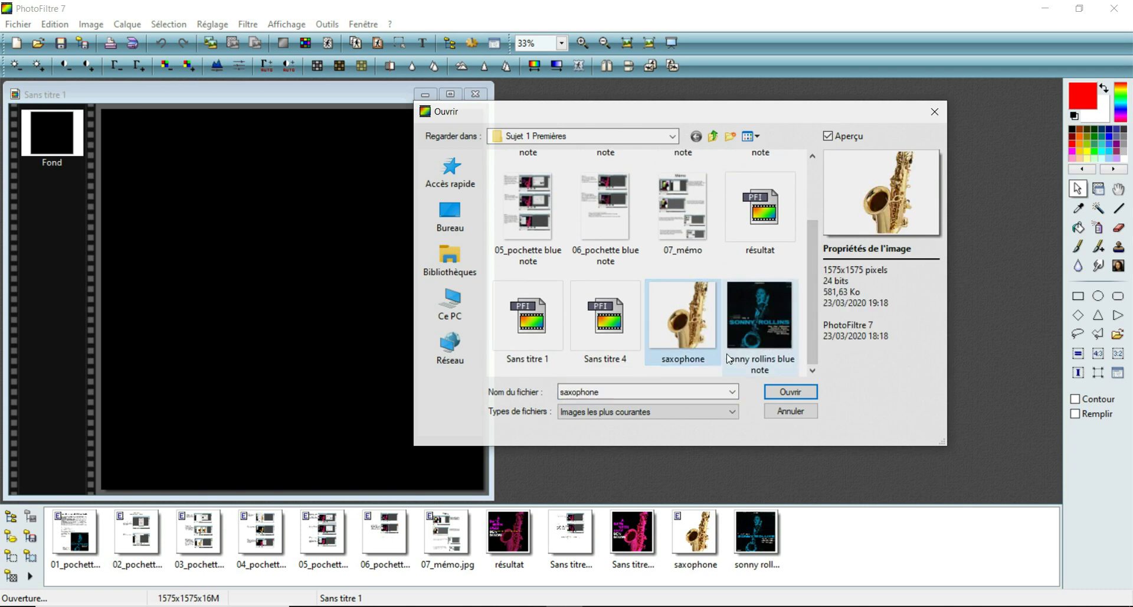
left_click(790, 392)
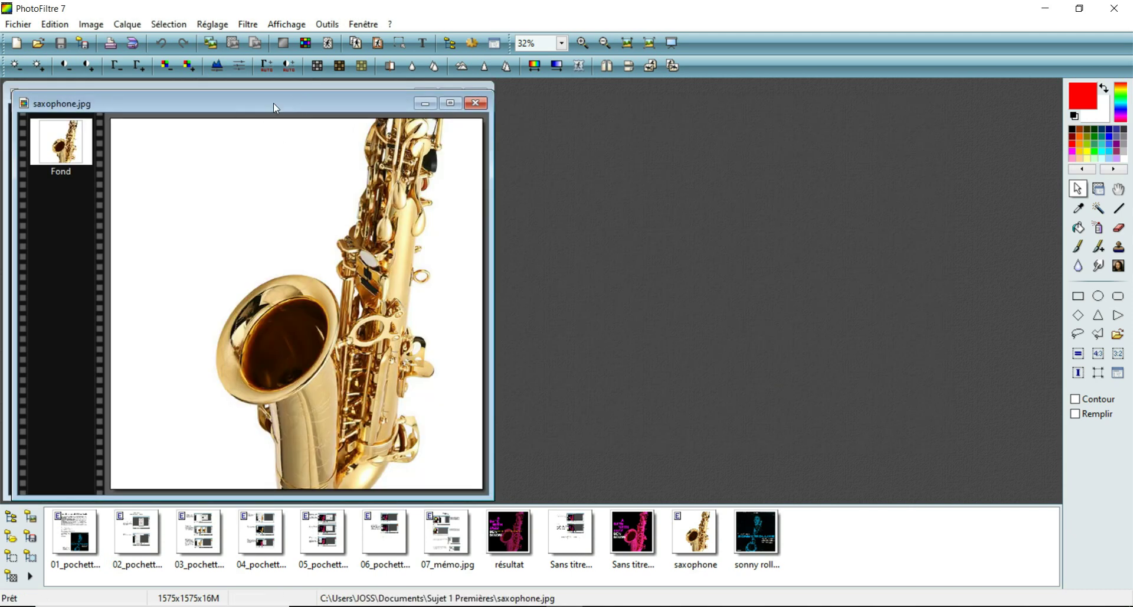
left_click_drag(271, 99, 756, 92)
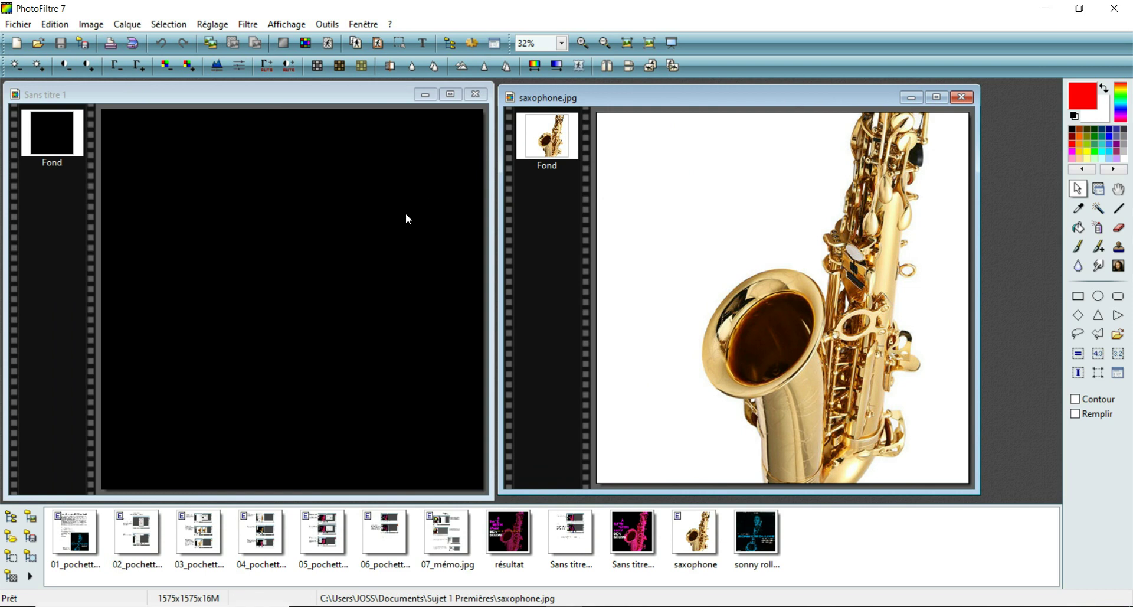
Copy the saxophone picture into the black image as a new layer and close saxophone.jpg
right_click(719, 139)
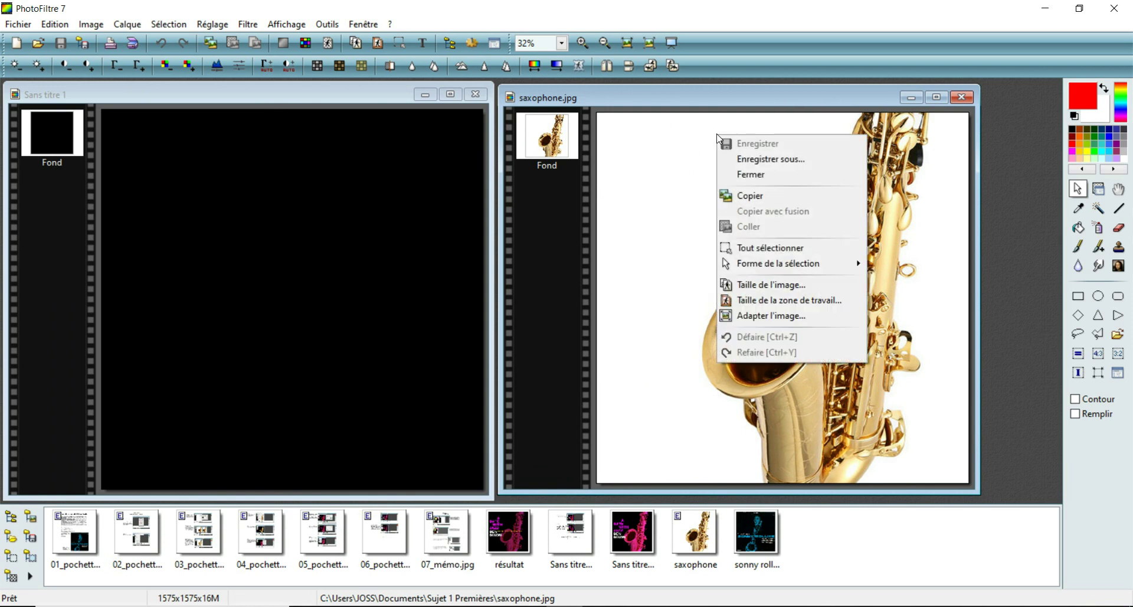
left_click(729, 197)
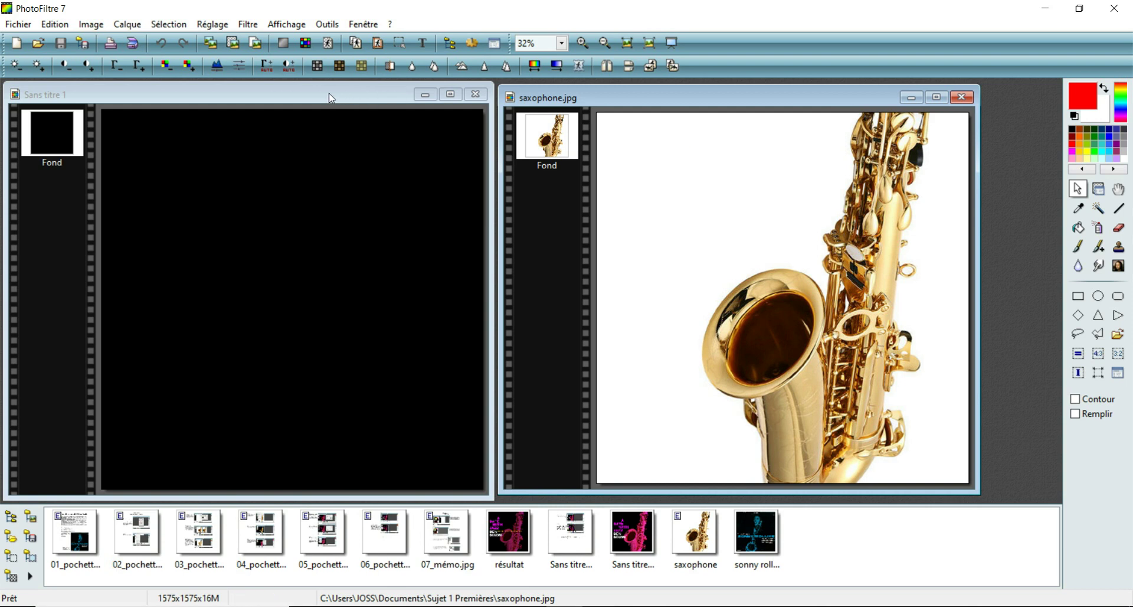
left_click(290, 98)
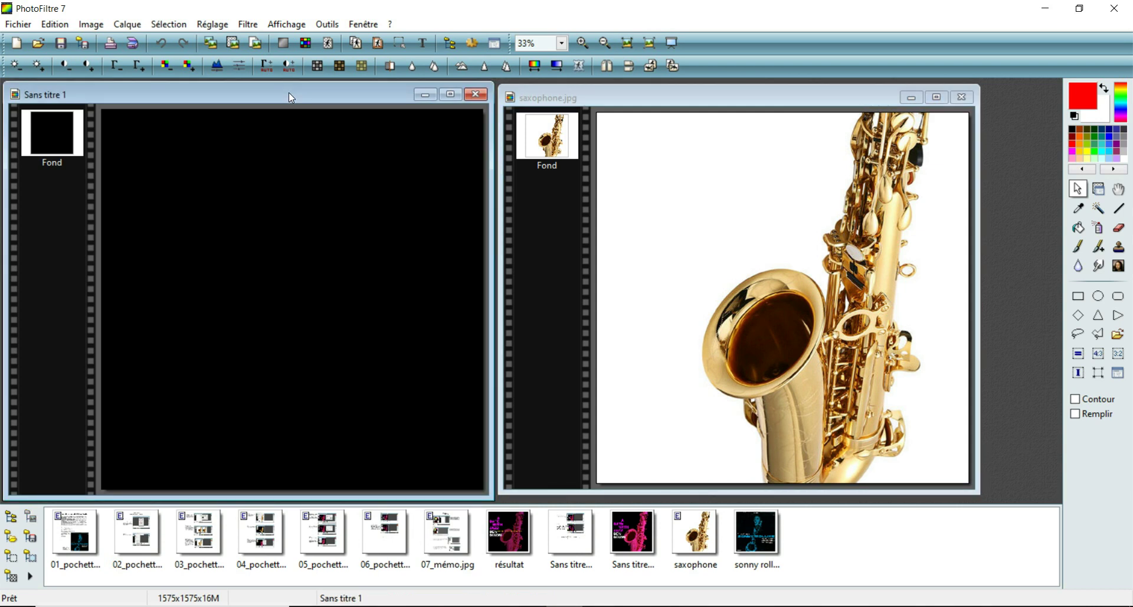
right_click(244, 240)
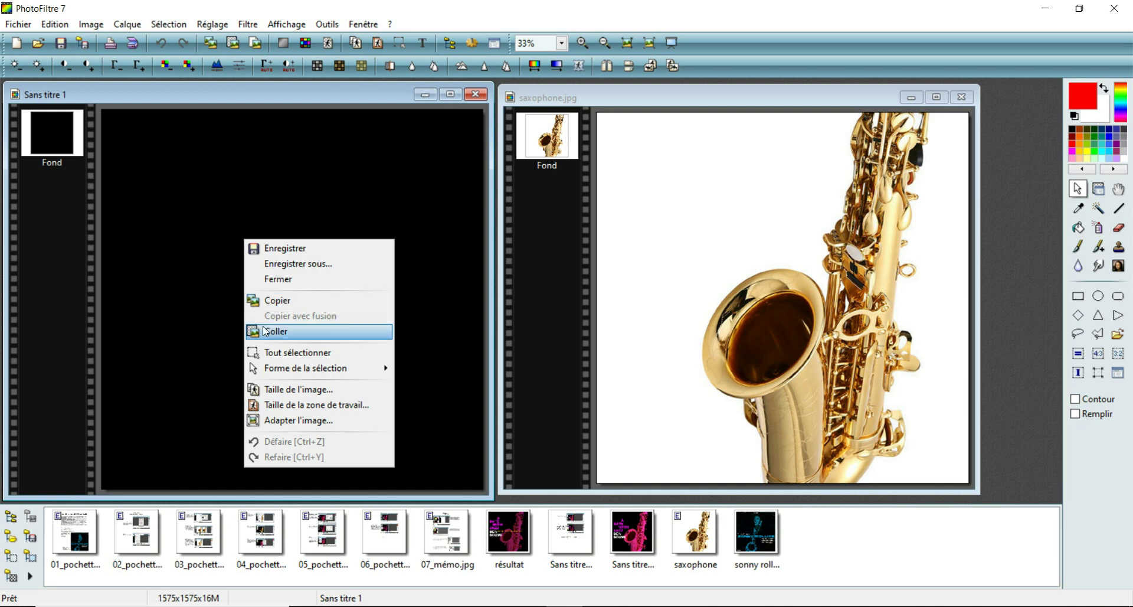
left_click(317, 89)
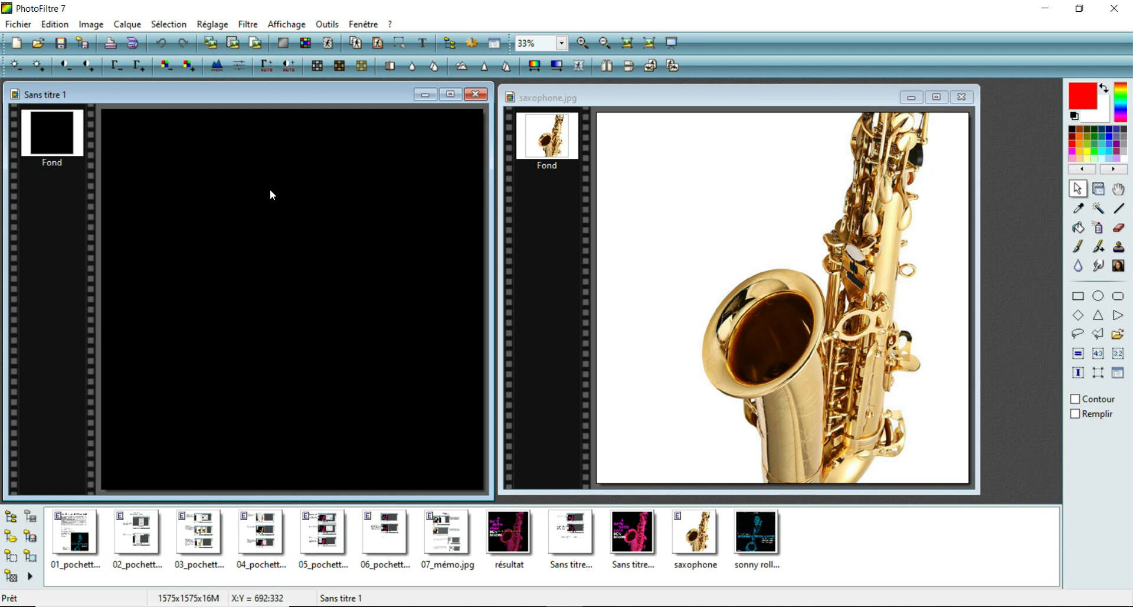
key("ctrl+v")
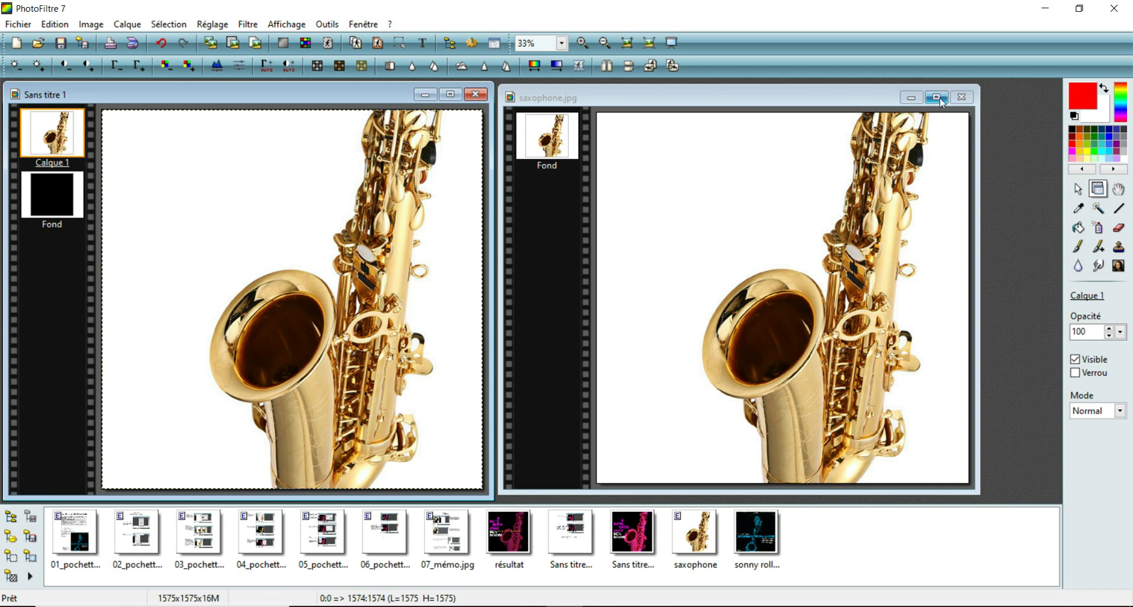
left_click(963, 99)
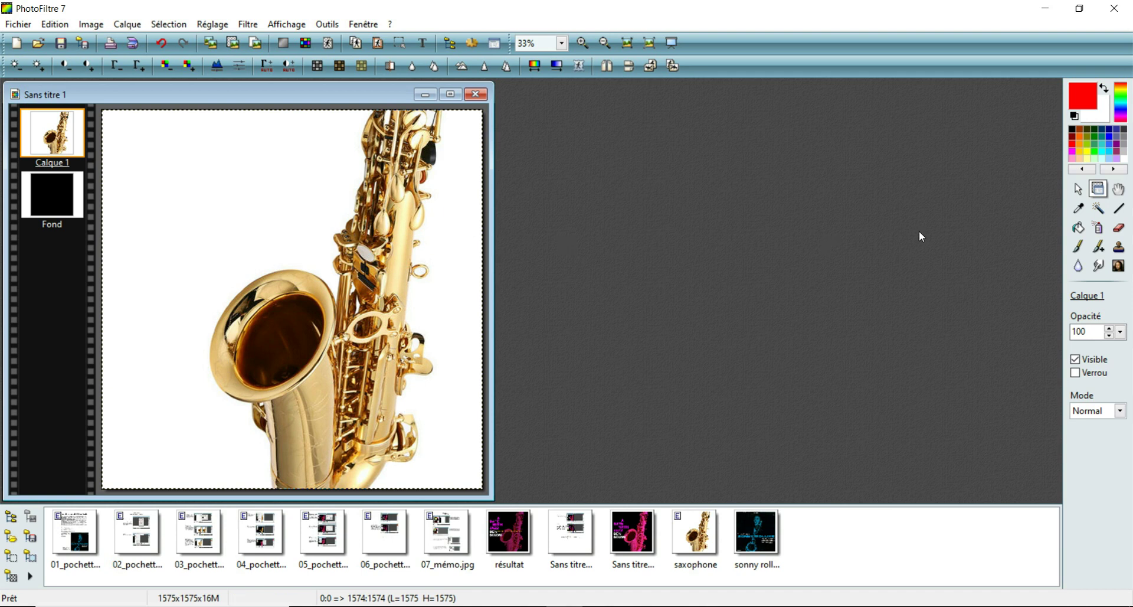
Erase the white background on the right side of the saxophone using the magic wand with a tolerance of 100
left_click(1096, 210)
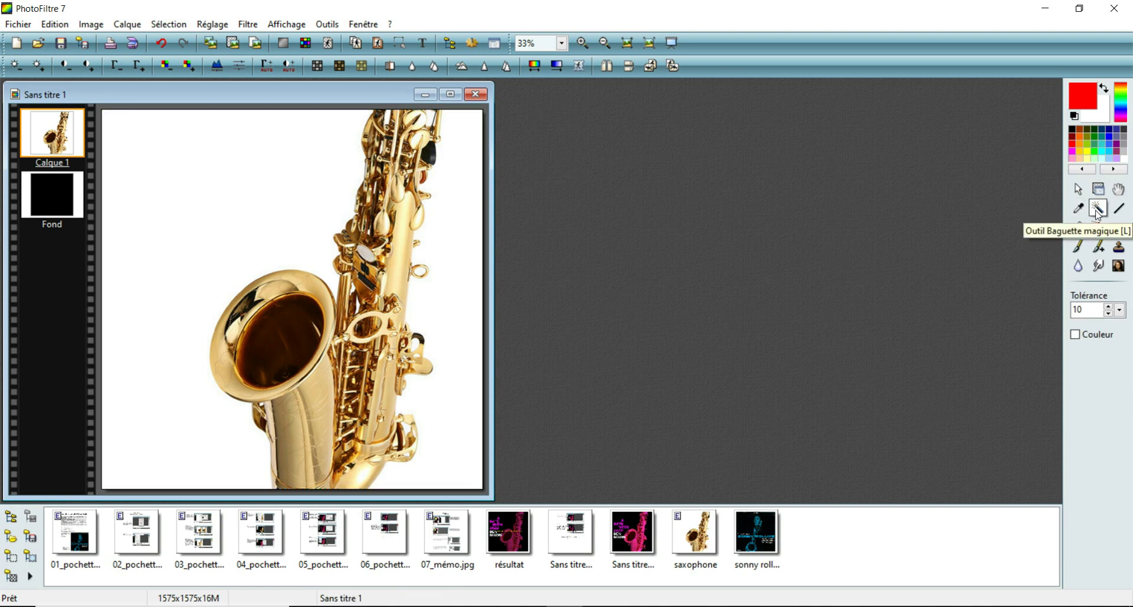
double_click(1077, 309)
type("100")
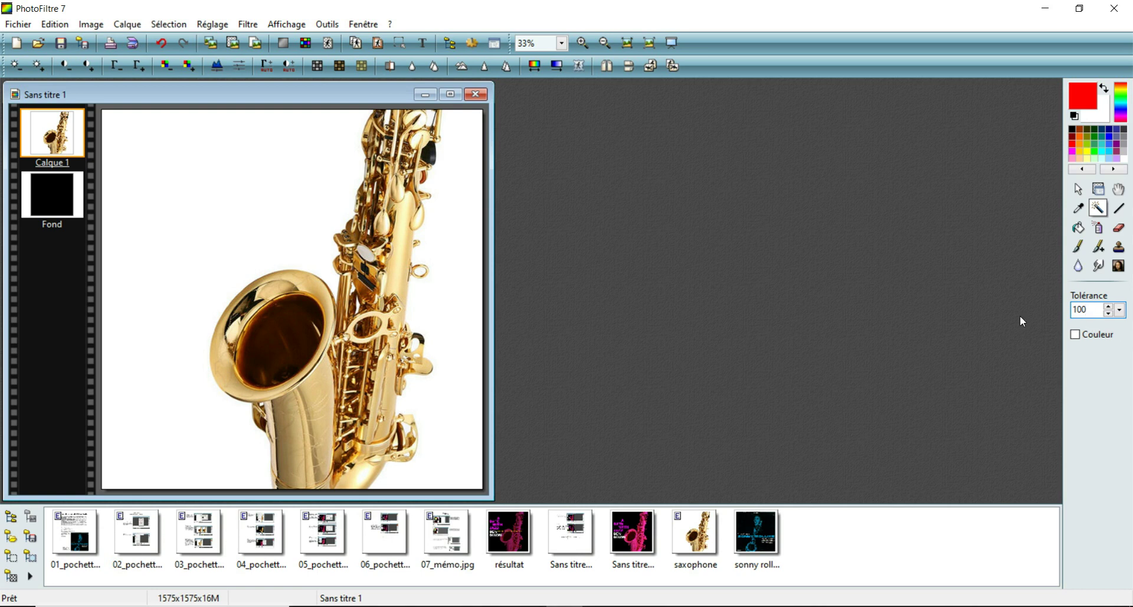
left_click(446, 234)
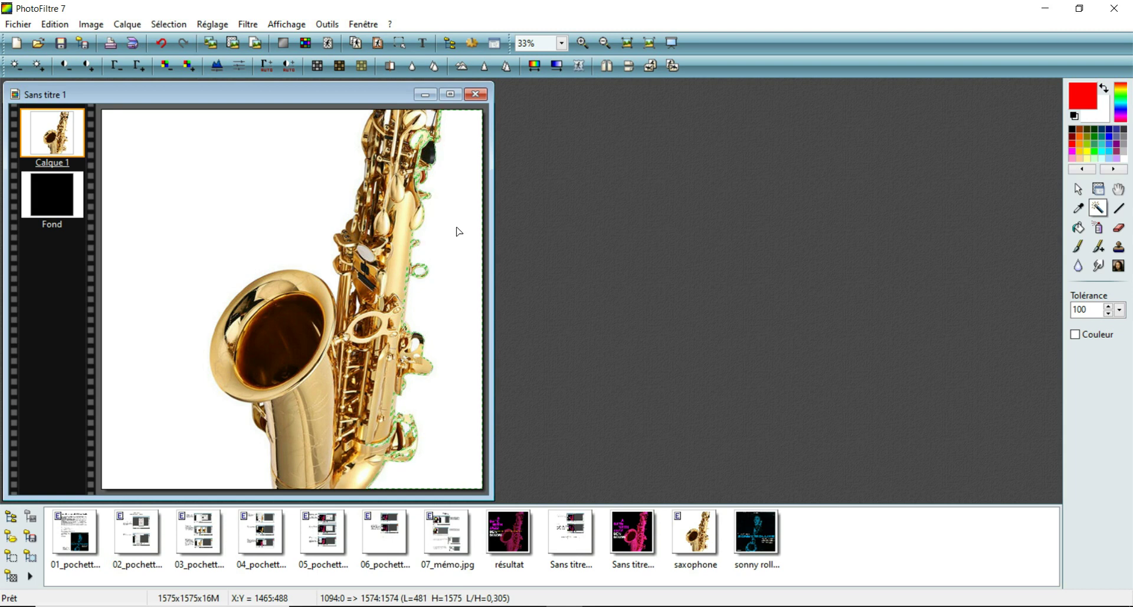
right_click(457, 231)
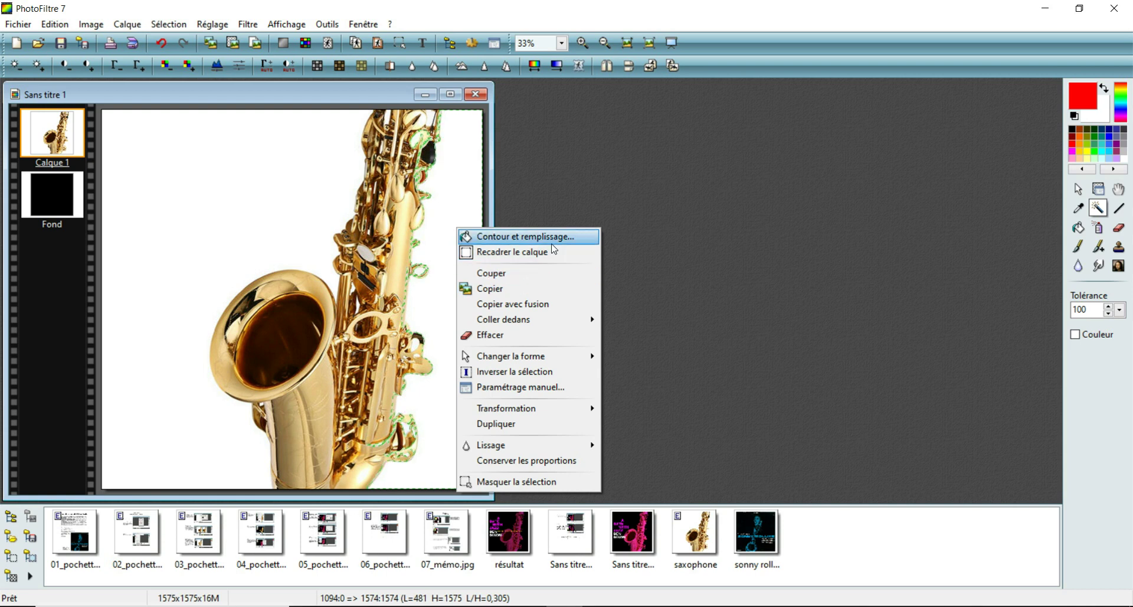
left_click(511, 336)
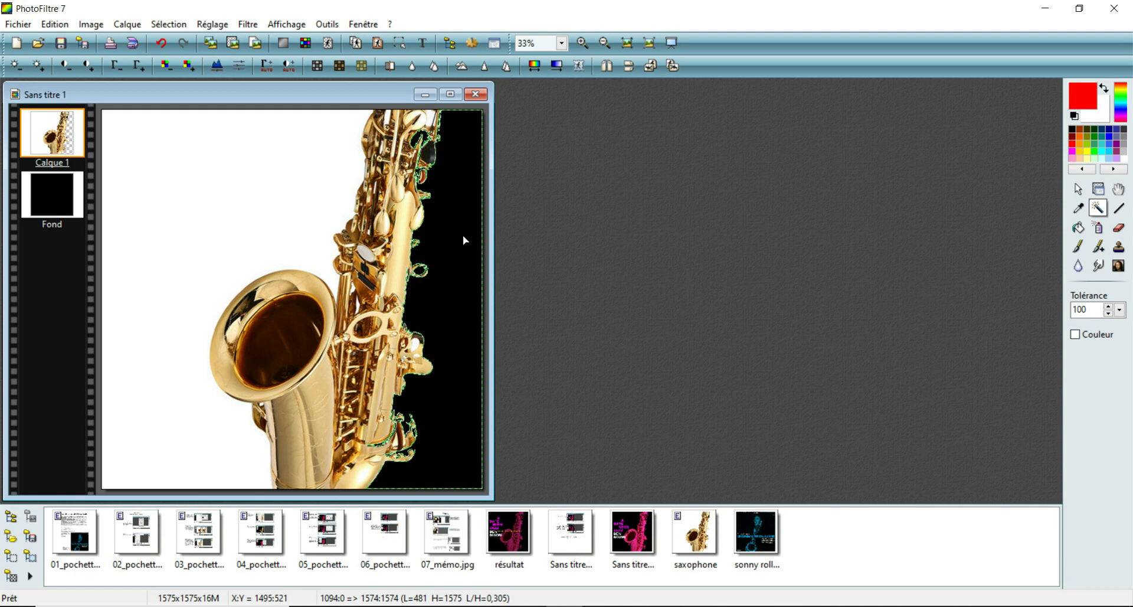
Select and erase the white background on the left side of the saxophone, and clear the selection
left_click(298, 201)
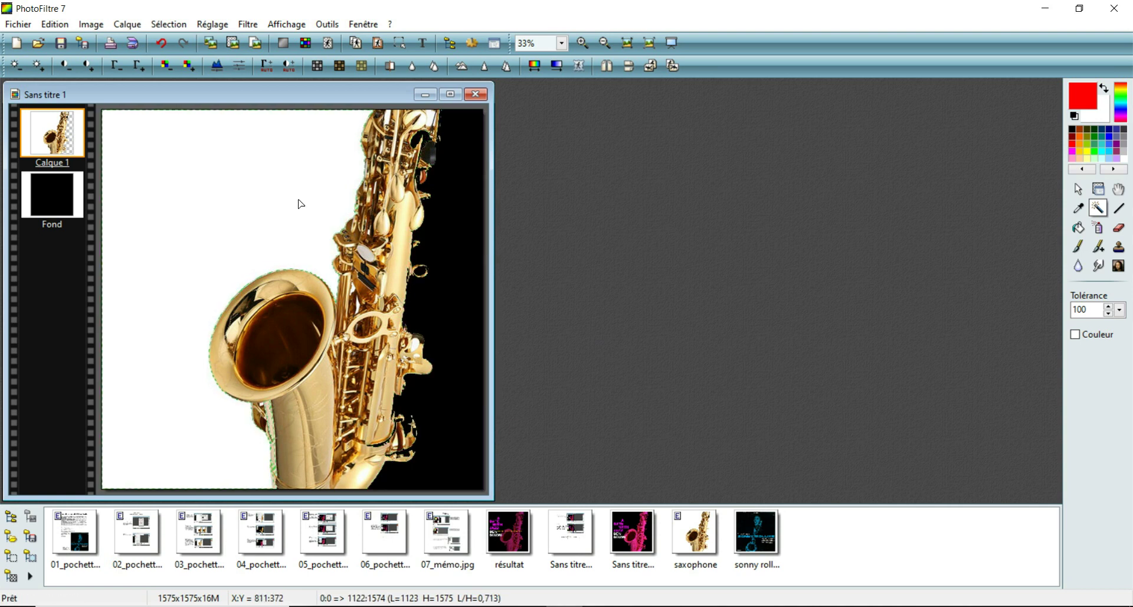
right_click(299, 203)
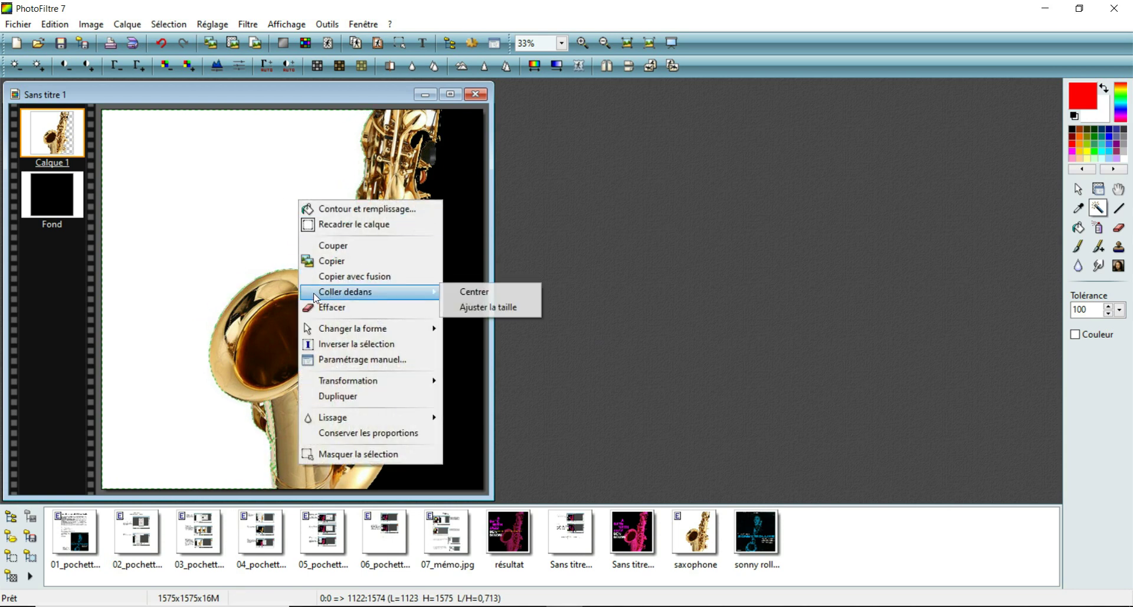
left_click(316, 305)
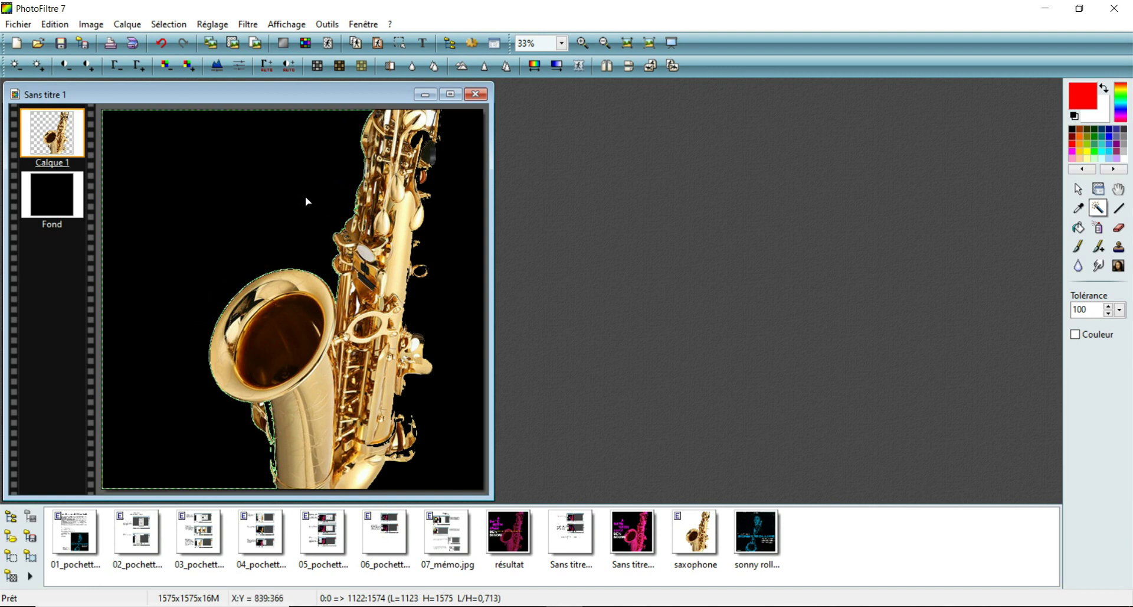
right_click(246, 228)
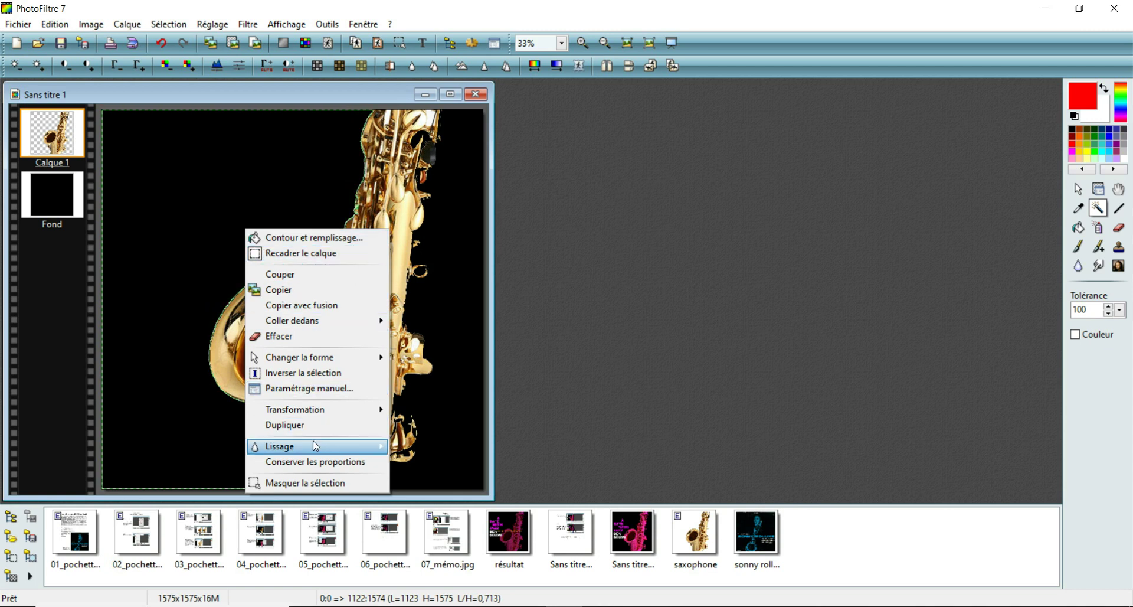
left_click(203, 182)
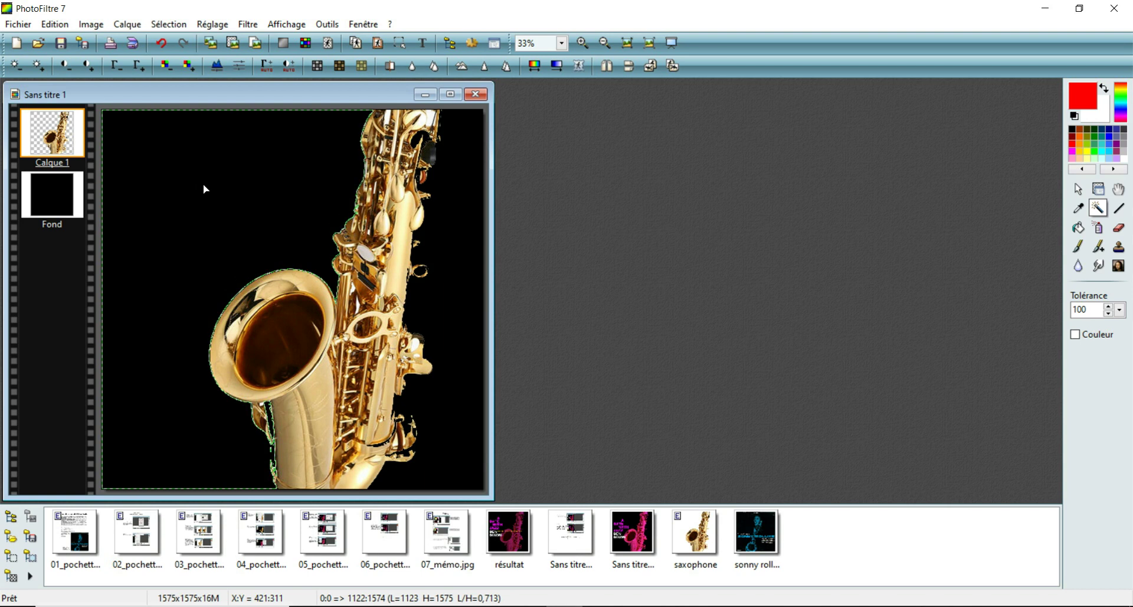
key("ctrl+d")
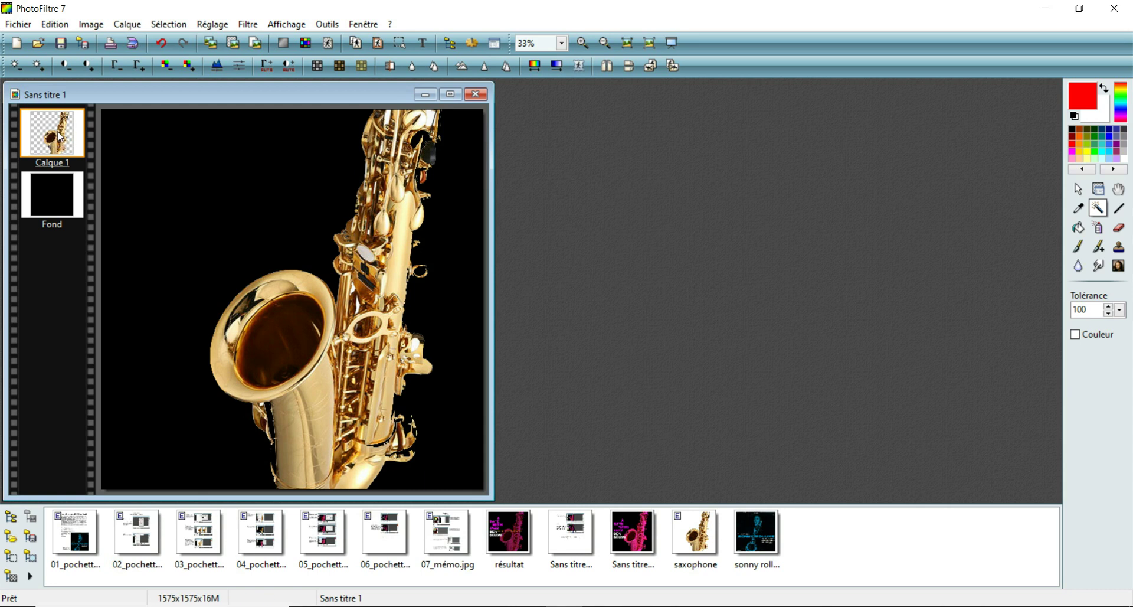
Recolour the saxophone layer by setting green to -100% in the hue/saturation adjustment
left_click(211, 26)
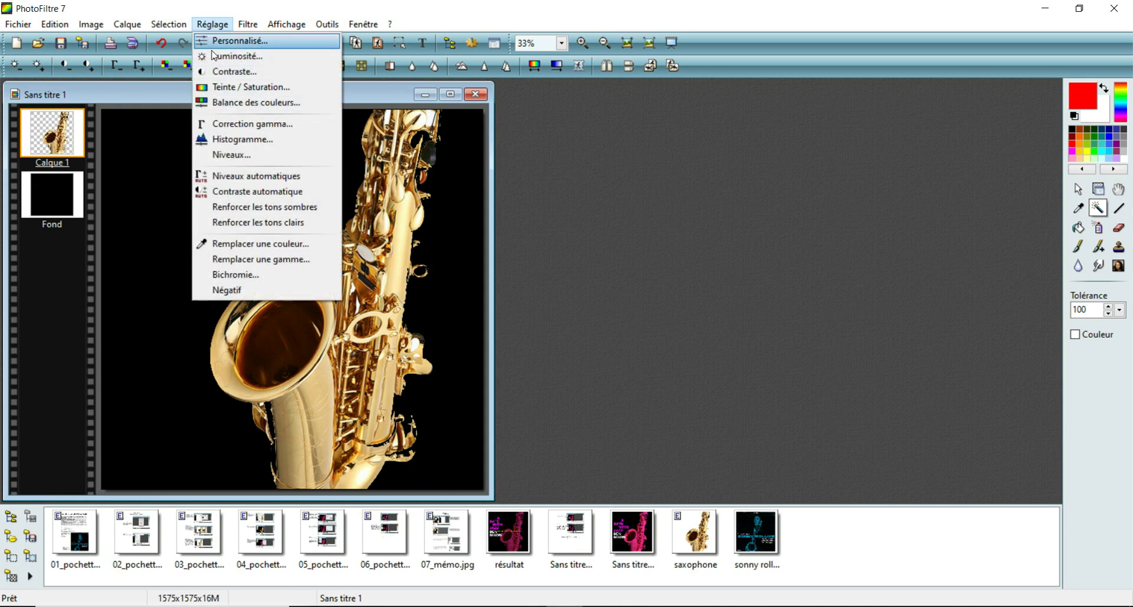
left_click(219, 89)
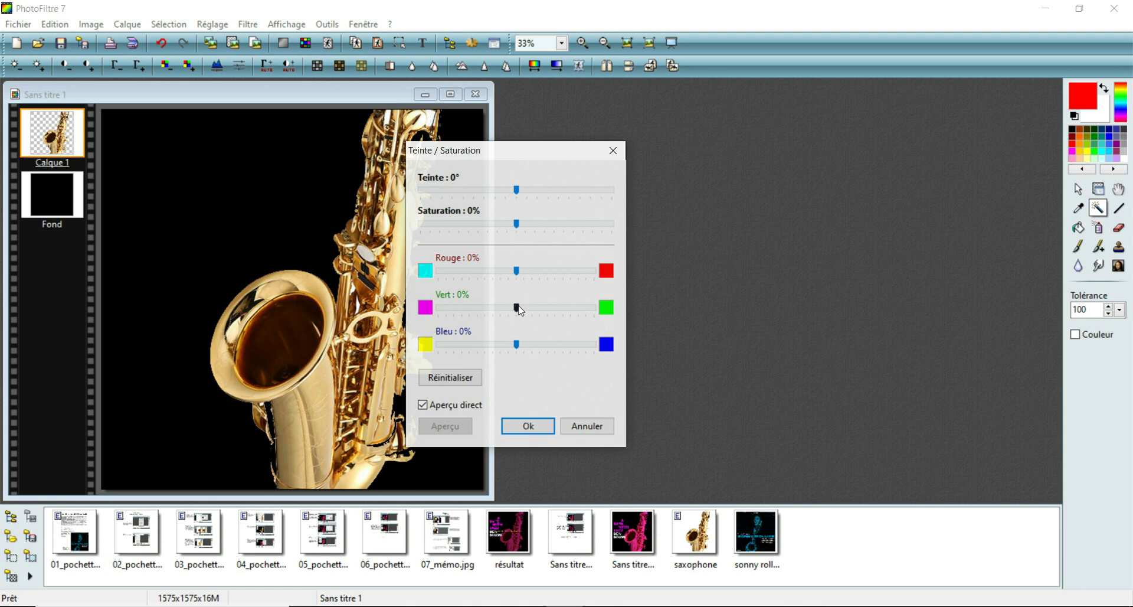
left_click_drag(519, 309, 437, 313)
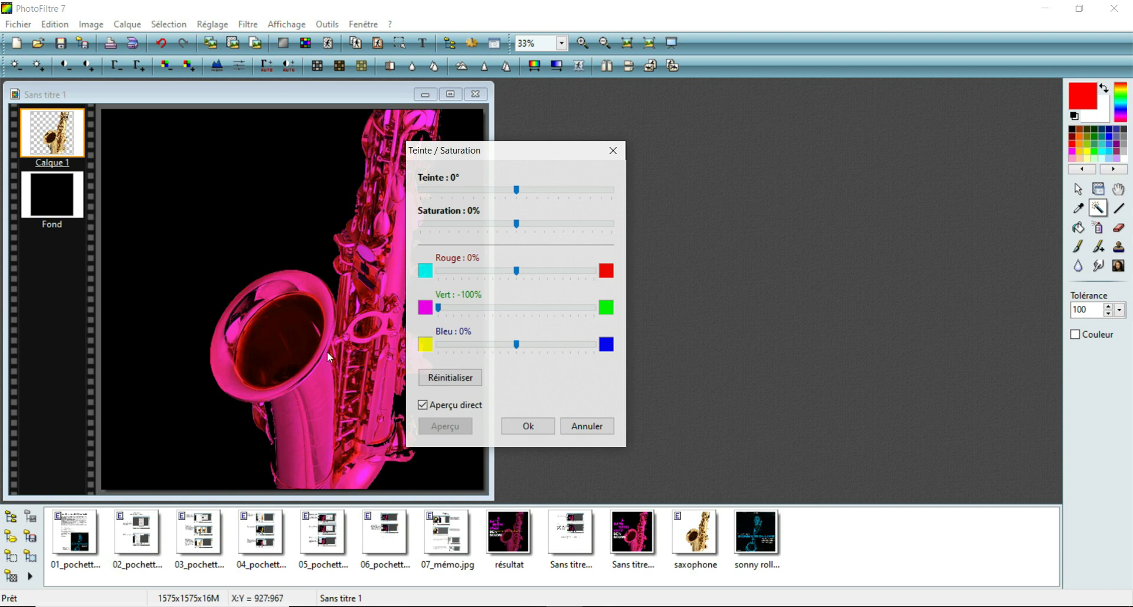
left_click(539, 425)
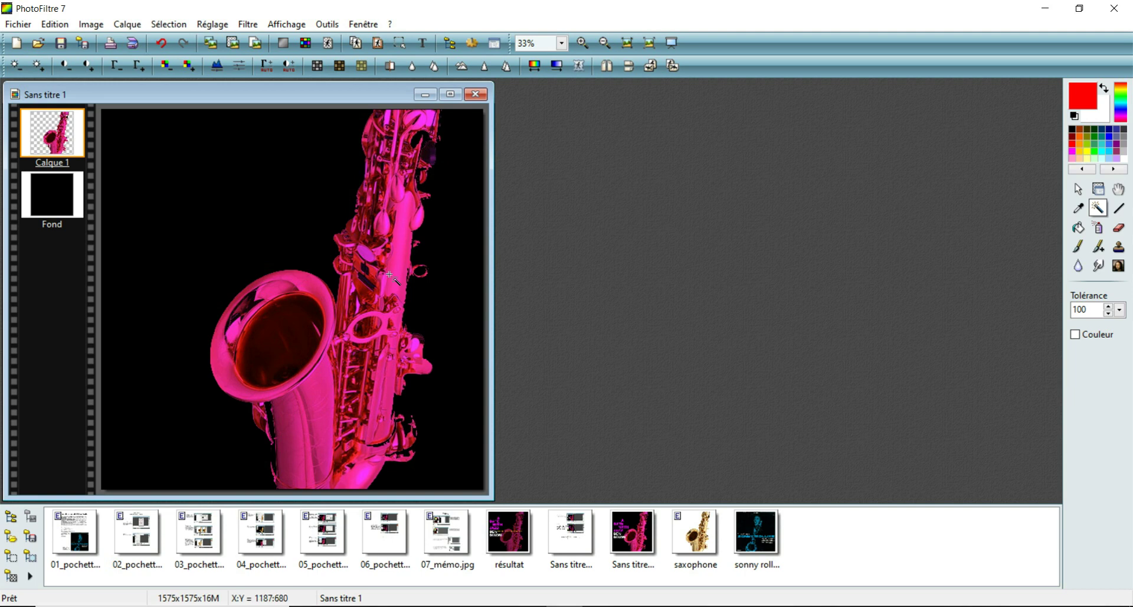
Start a new text on the cover image and set its font to Arial Black
left_click_drag(333, 101, 431, 102)
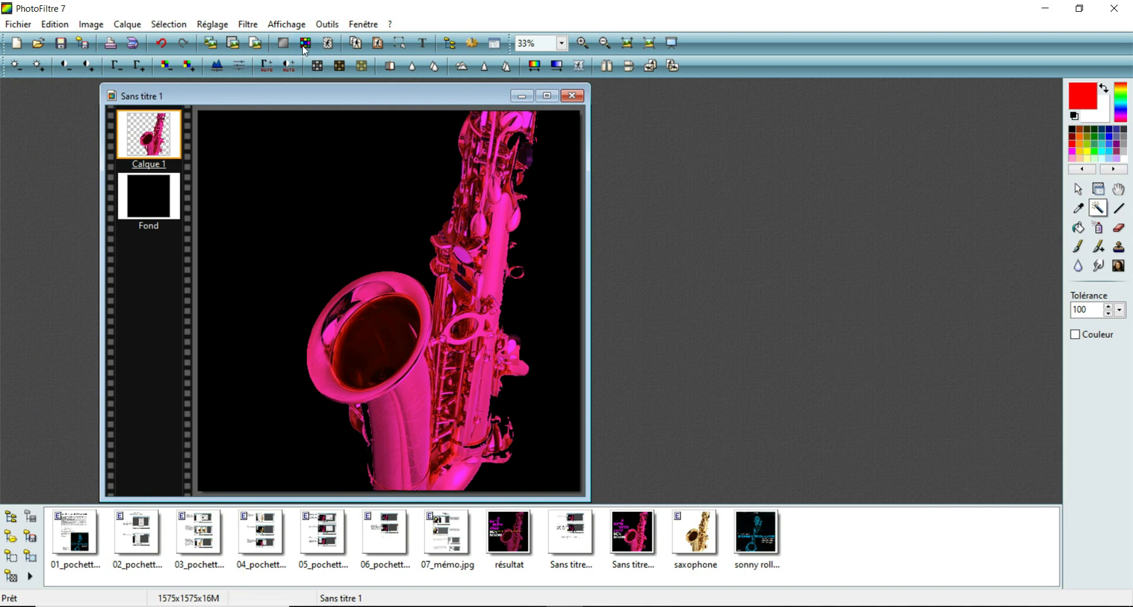
left_click(424, 45)
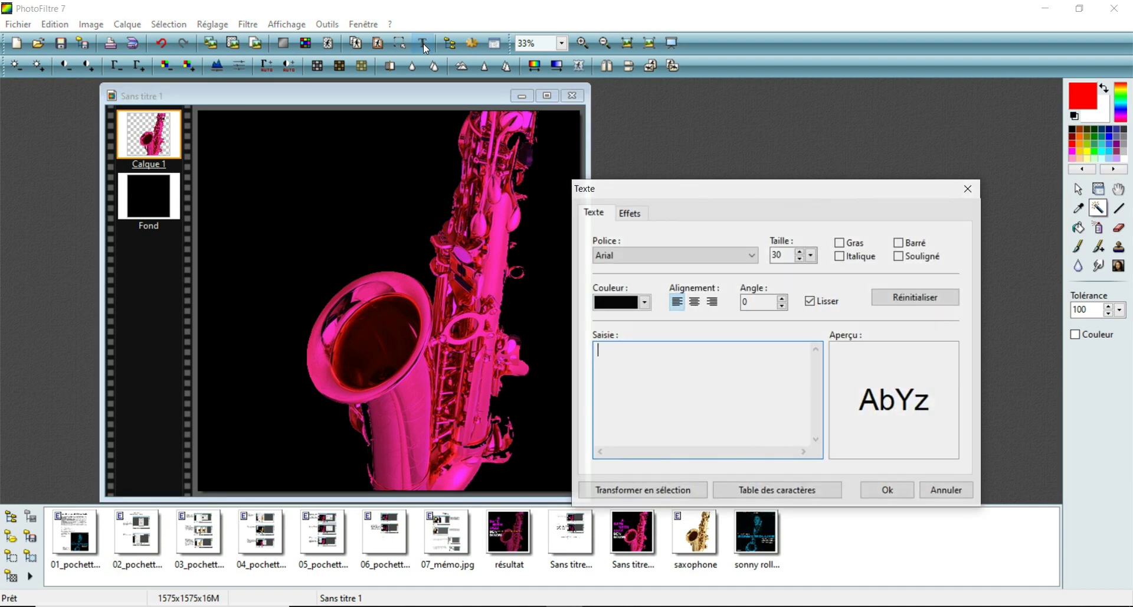
left_click_drag(702, 193, 727, 113)
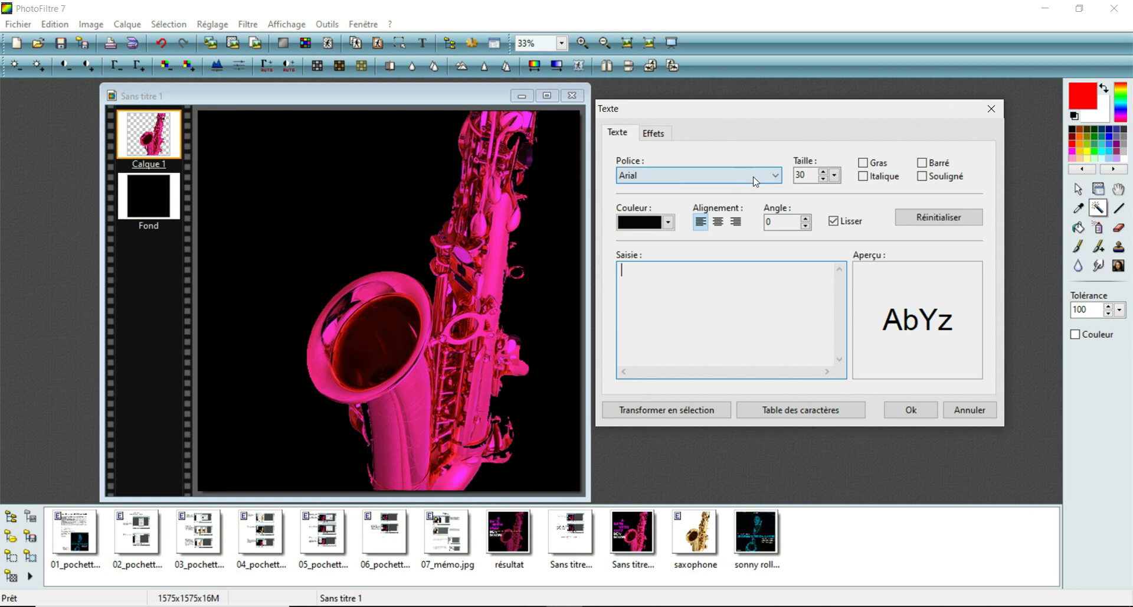
left_click(778, 179)
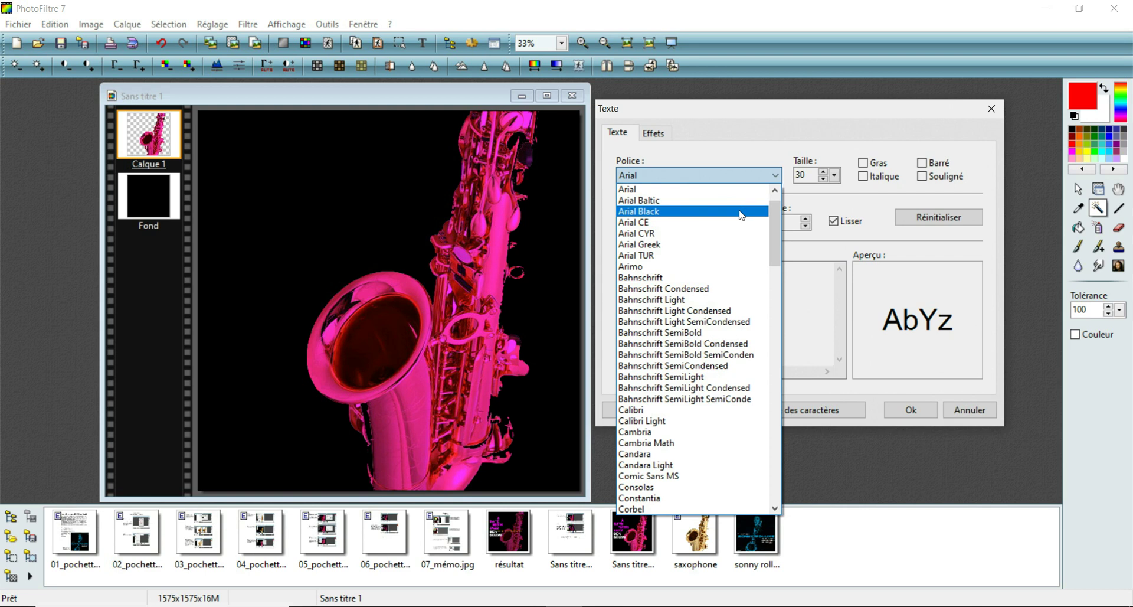
left_click(741, 215)
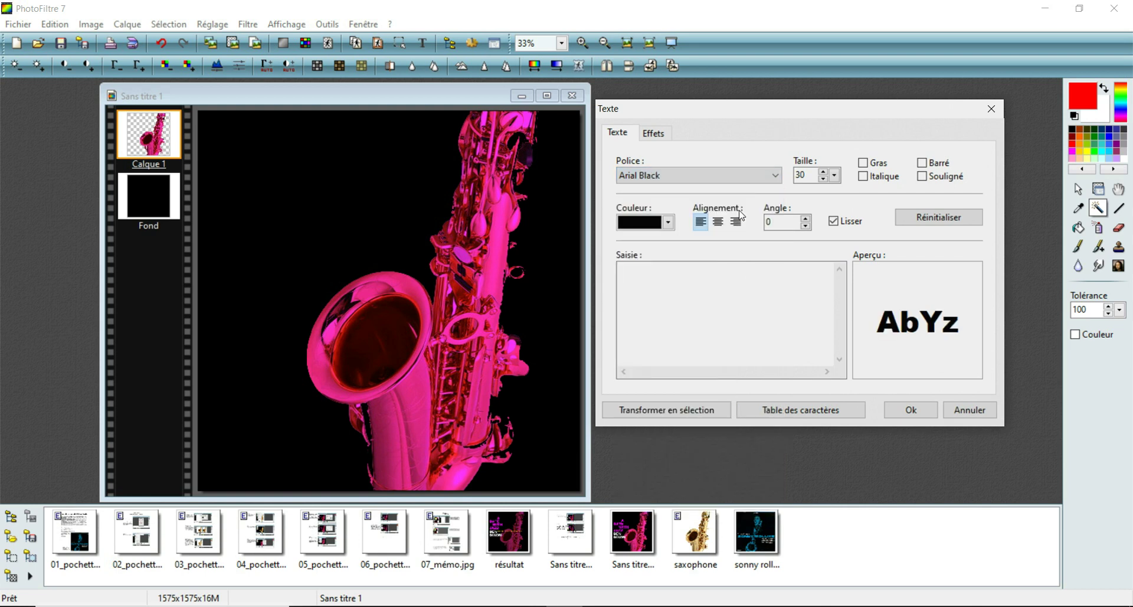
Set the text size to 100 and sample its colour from the pink of the saxophone body
left_click(798, 172)
left_click_drag(808, 174, 794, 176)
type("100")
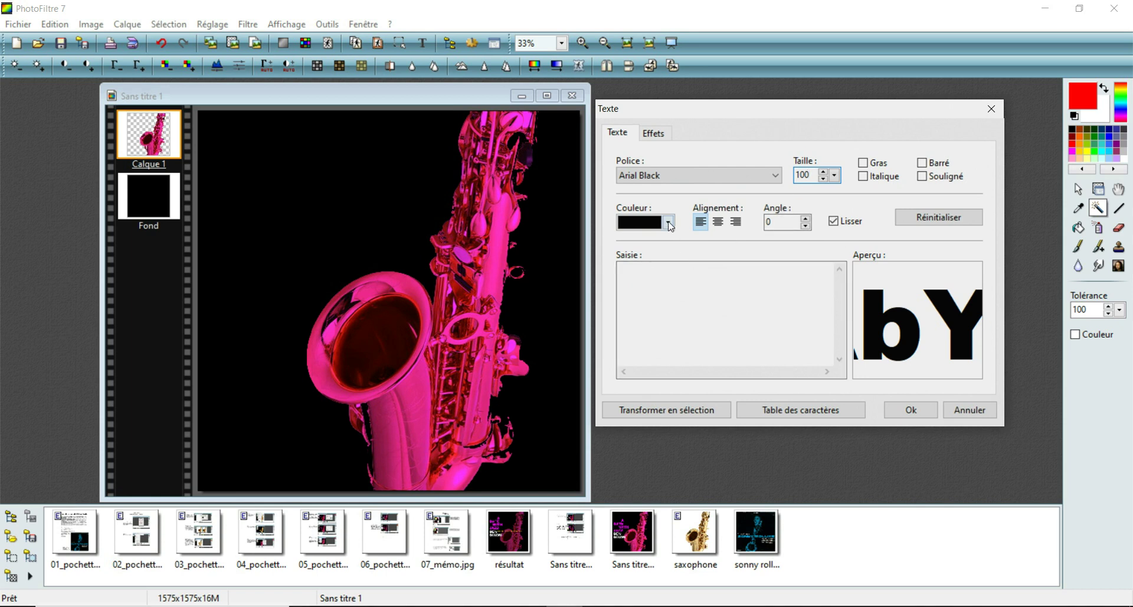
left_click(500, 234)
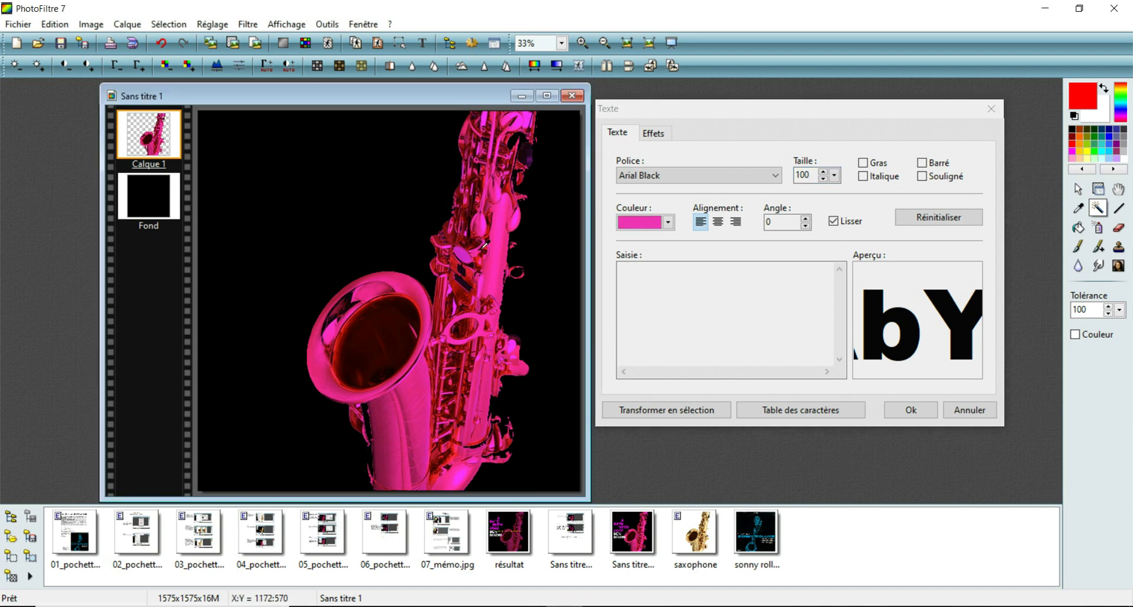
Enter the title A DATE WITH JAZZ with one word per line, indenting the lines A and WITH with spaces
left_click(640, 272)
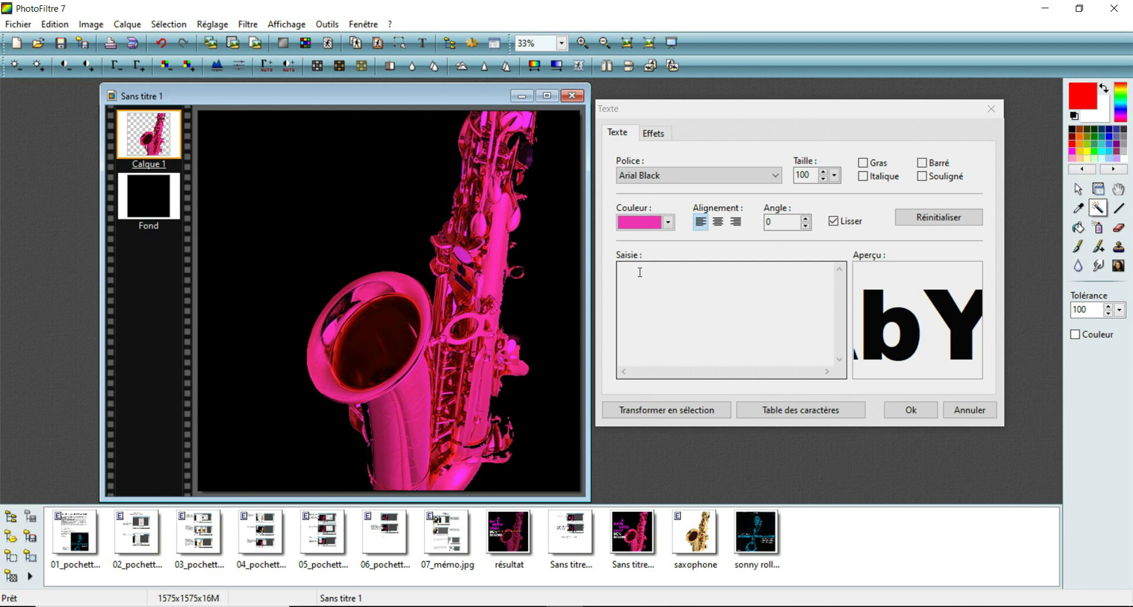
left_click(640, 272)
type("A")
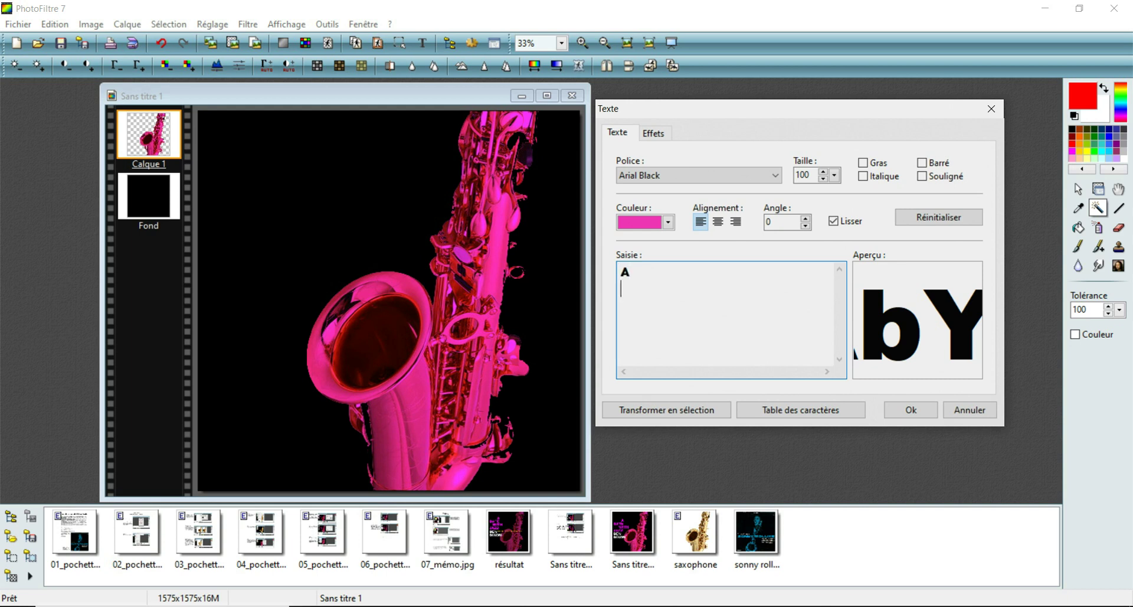
key("Return")
type("DATE")
key("Return")
type("WITH")
key("Return")
type("JAZZ")
left_click(620, 322)
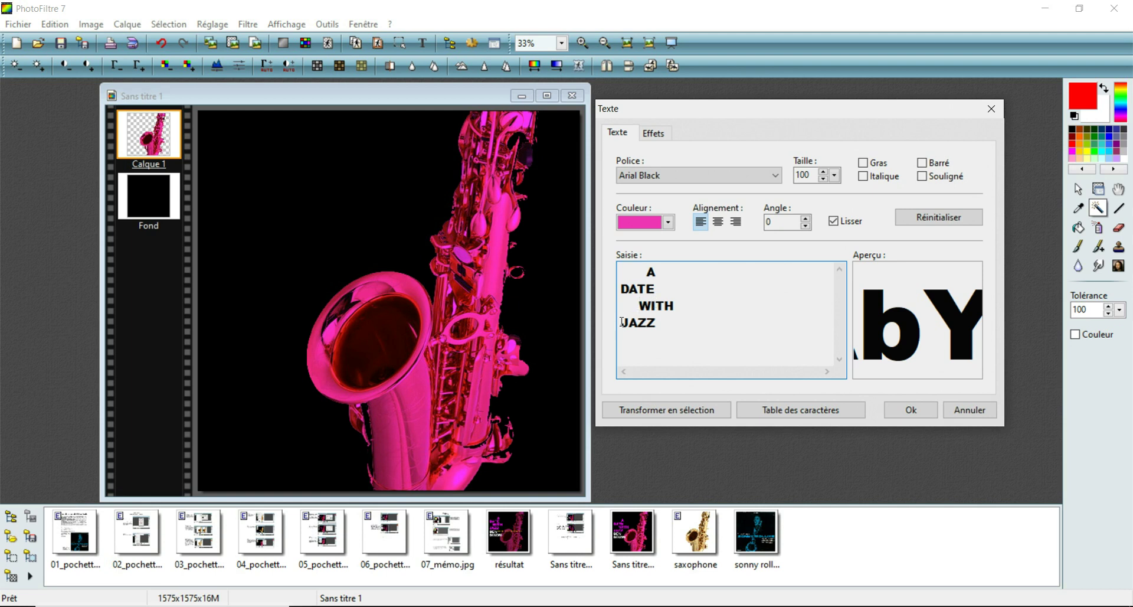